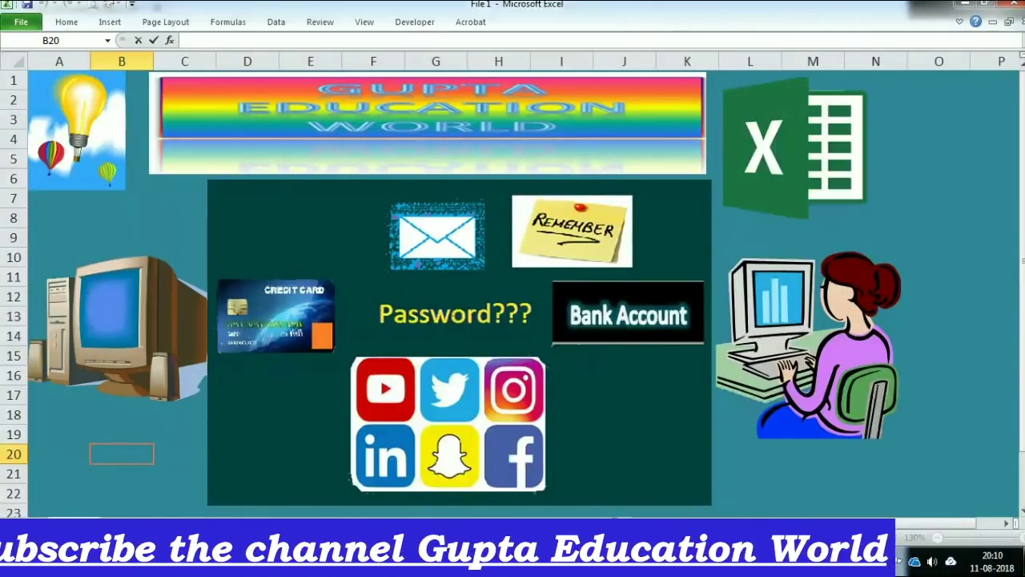
Follow the 'Password???' hyperlink to Sheet1!A1 and its website and password table
{"action": "left_click", "coordinate": [438, 313]}
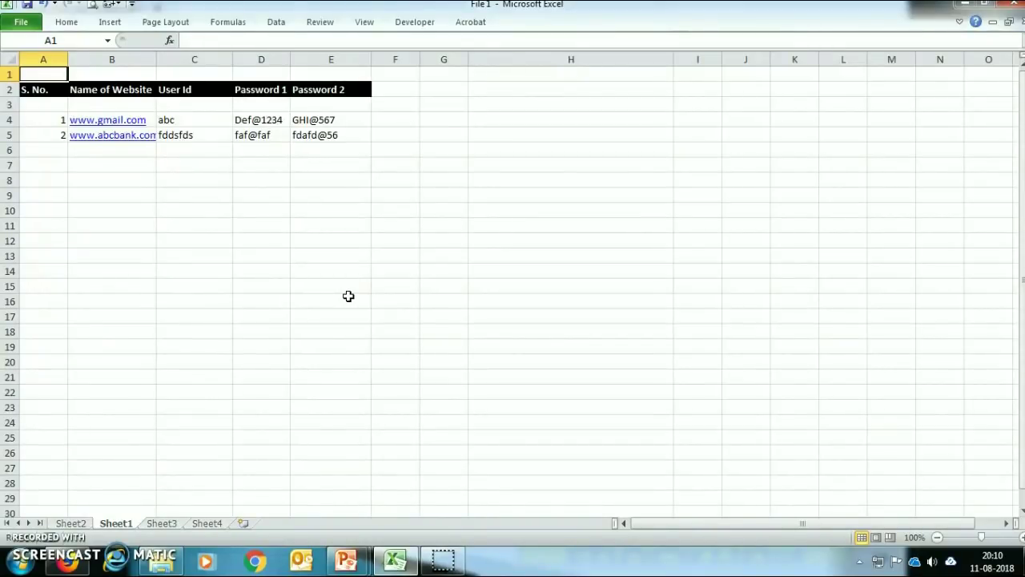
{"action": "left_click", "coordinate": [48, 95]}
{"action": "left_click_drag", "start_coordinate": [48, 95], "coordinate": [474, 352]}
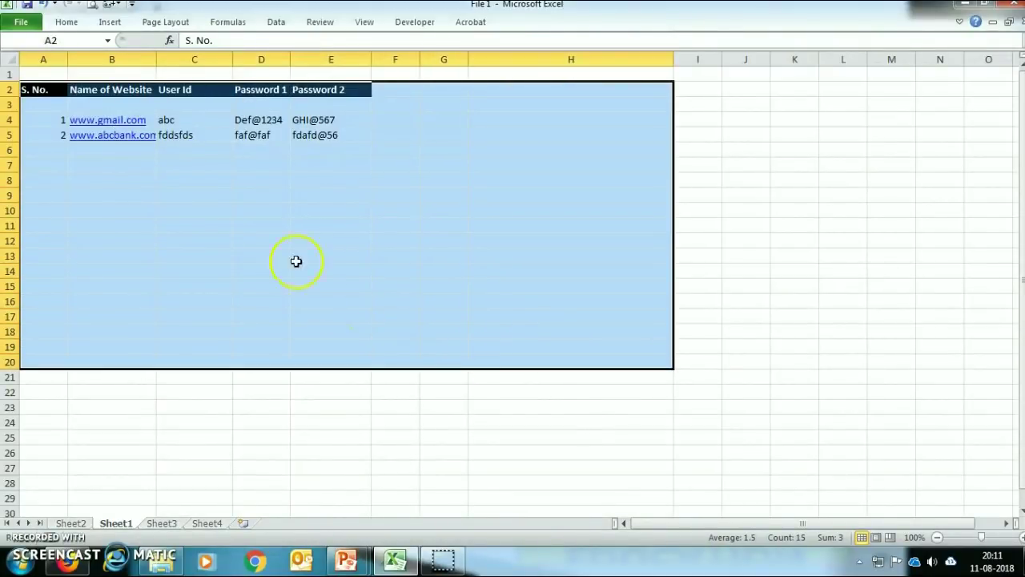
{"action": "left_click", "coordinate": [255, 90]}
{"action": "left_click", "coordinate": [339, 90]}
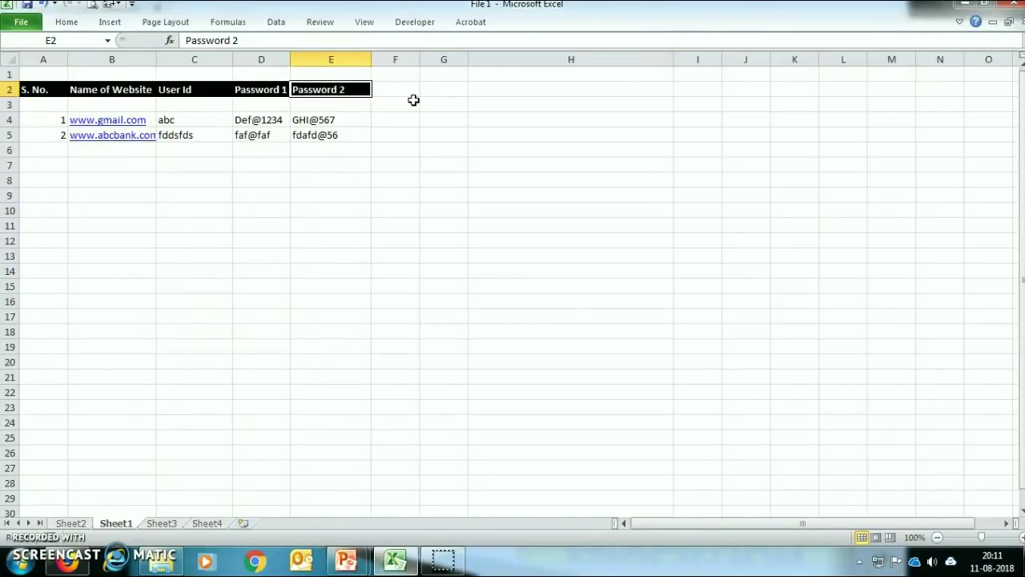
{"action": "left_click_drag", "start_coordinate": [44, 175], "coordinate": [646, 422]}
{"action": "left_click", "coordinate": [645, 422]}
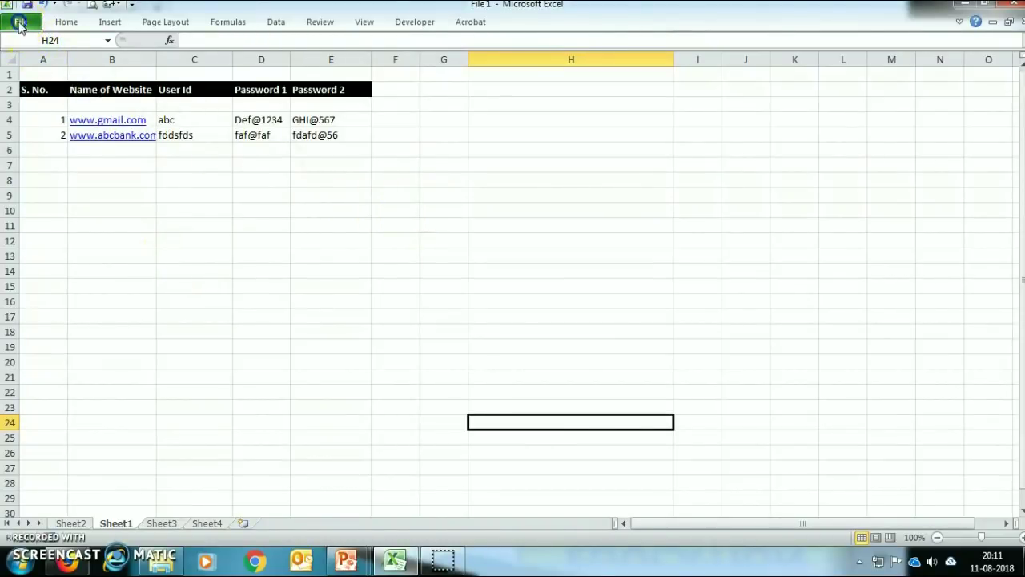
Save the workbook as File 1 on the Desktop with a confirmed password to open
{"action": "left_click", "coordinate": [19, 24]}
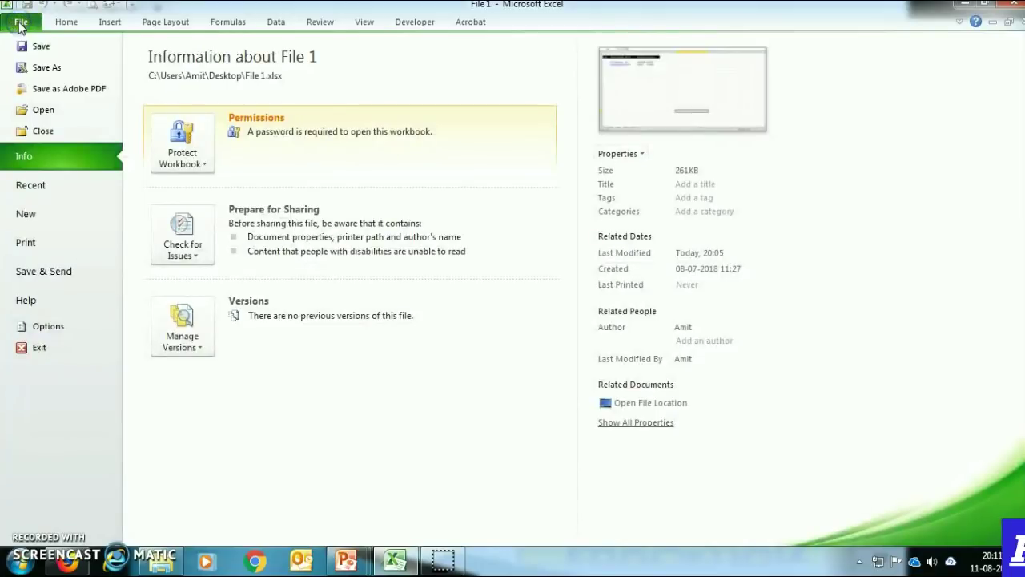
{"action": "left_click", "coordinate": [42, 67]}
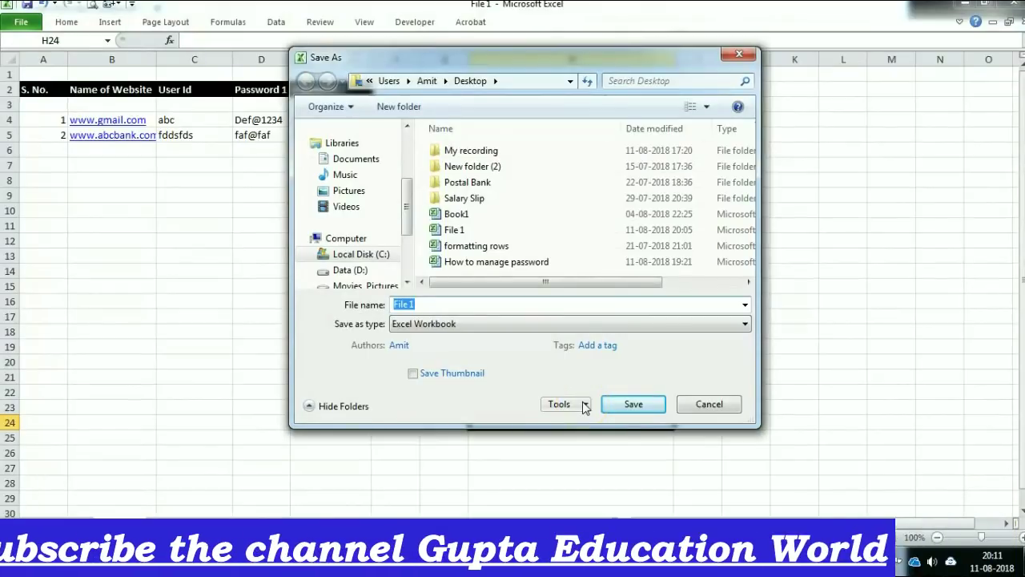
{"action": "left_click", "coordinate": [584, 405]}
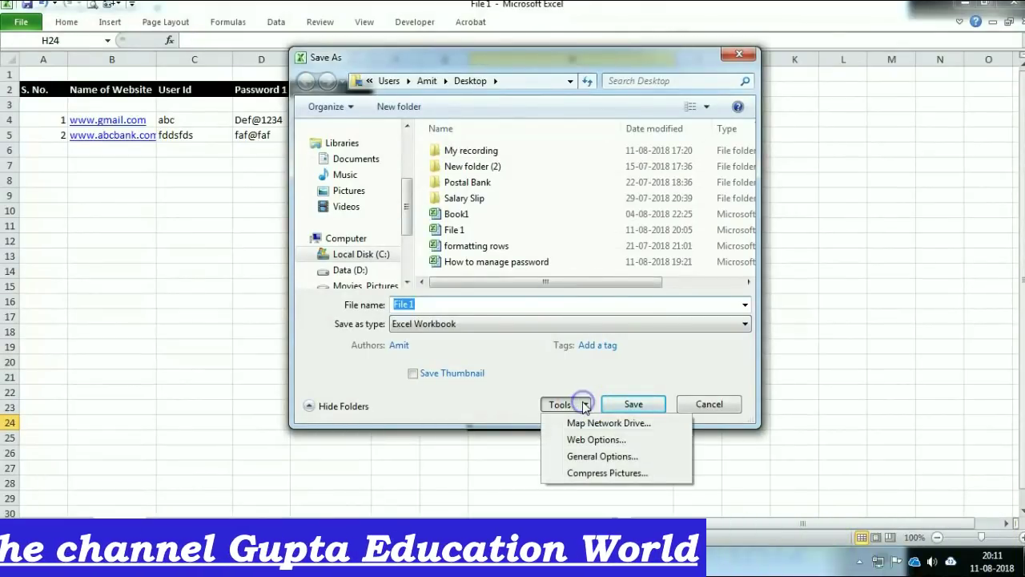
{"action": "left_click", "coordinate": [601, 456]}
{"action": "type", "text": "1234"}
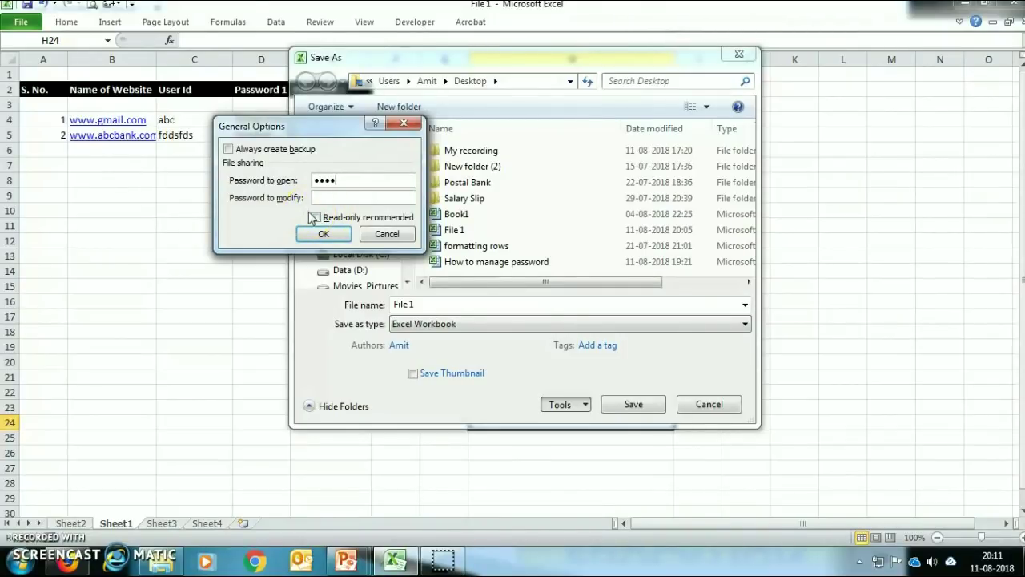
{"action": "left_click", "coordinate": [323, 234]}
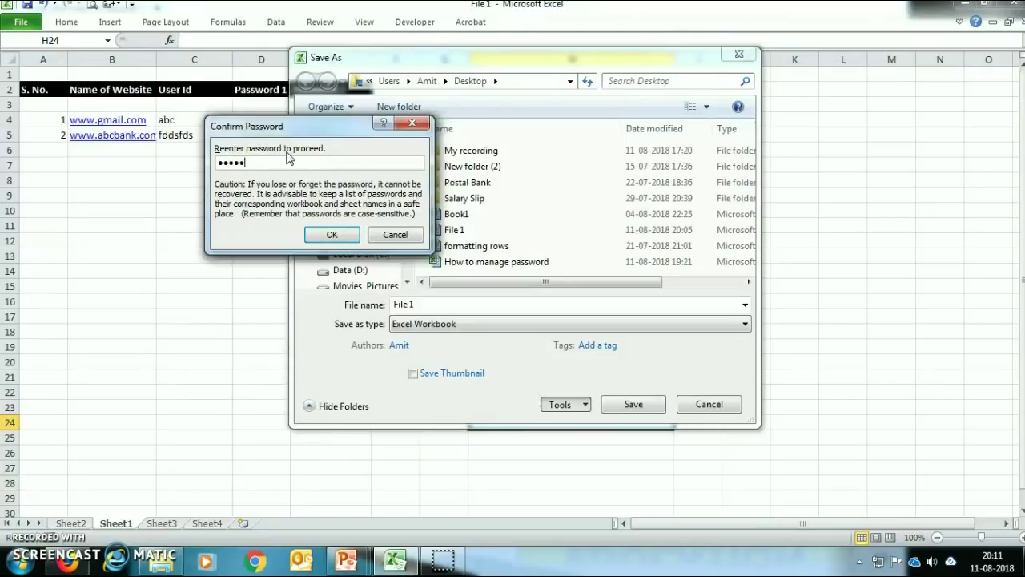
{"action": "left_click", "coordinate": [332, 234]}
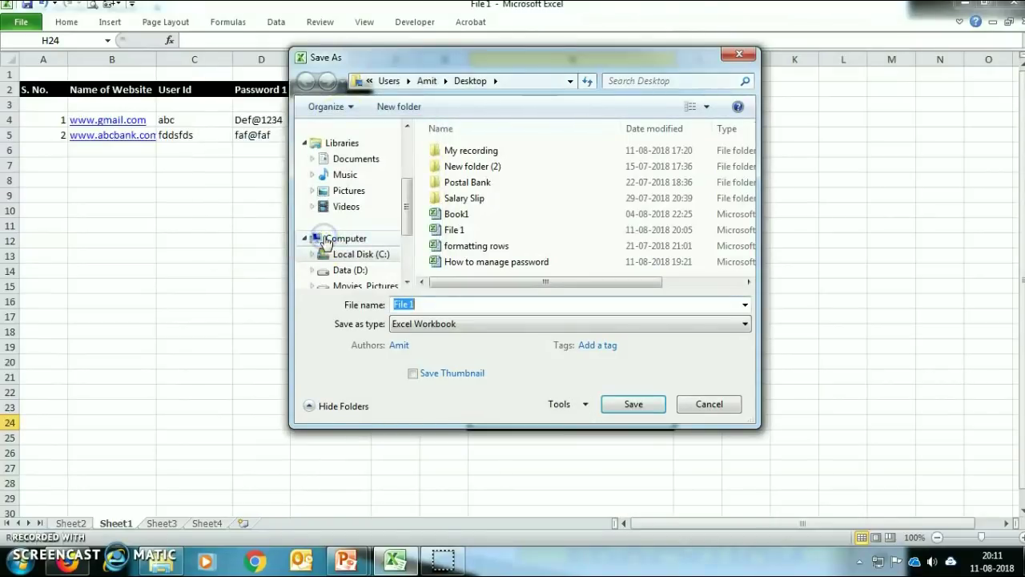
{"action": "left_click", "coordinate": [624, 405]}
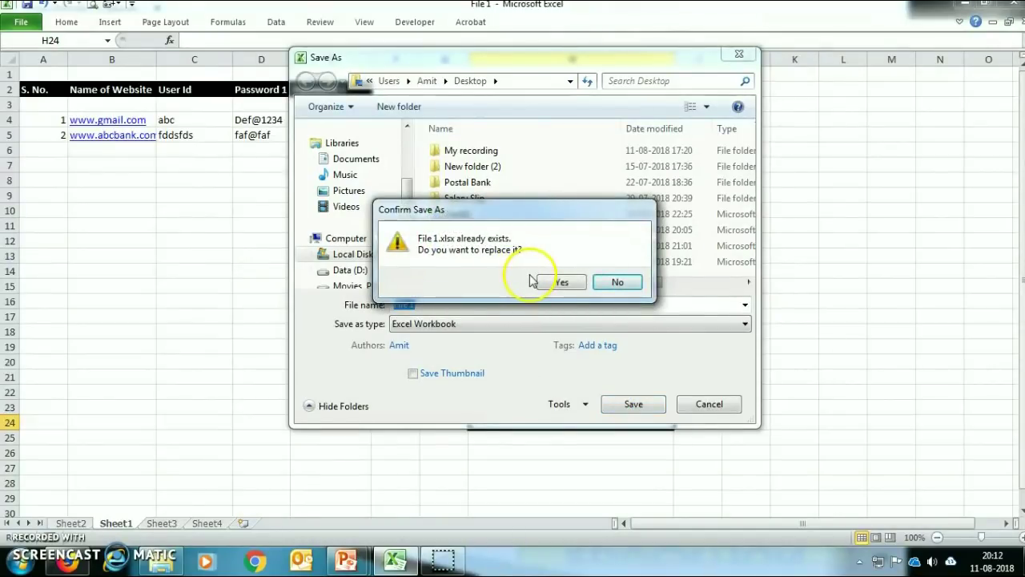
Overwrite the existing File 1.xlsx and hide Sheet1, leaving blank Sheet3 showing
{"action": "left_click", "coordinate": [560, 285]}
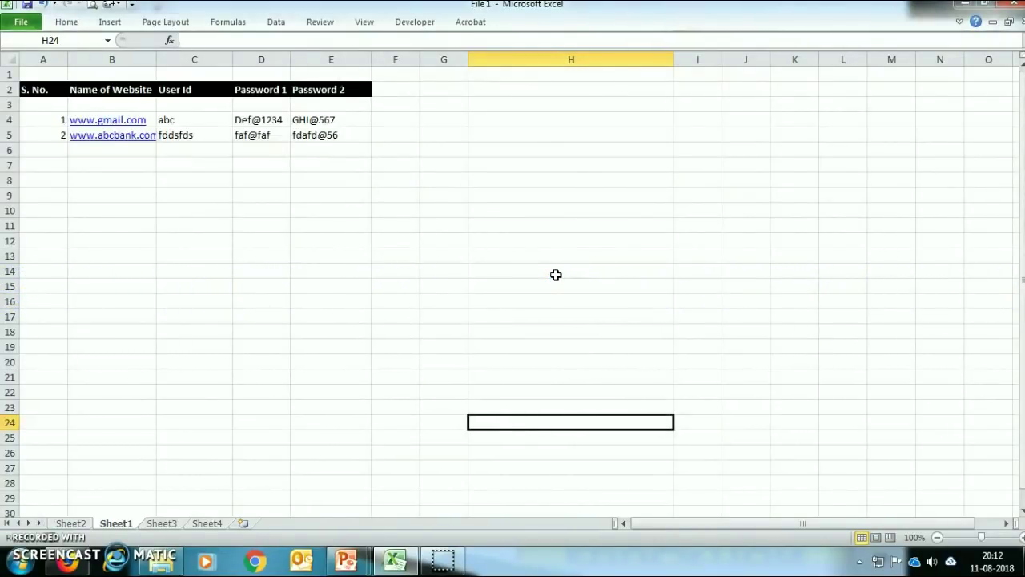
{"action": "right_click", "coordinate": [117, 525]}
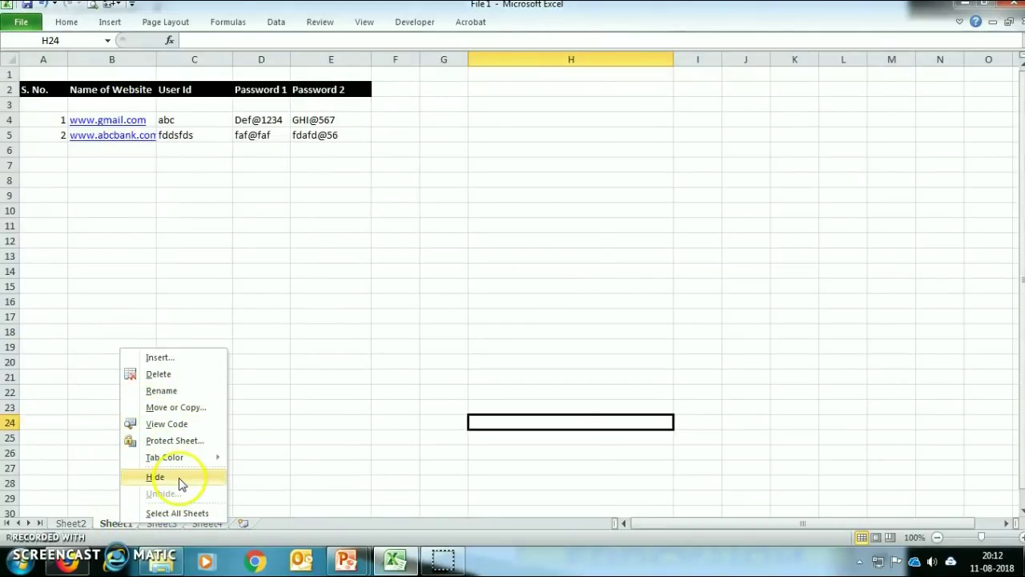
{"action": "left_click", "coordinate": [155, 478]}
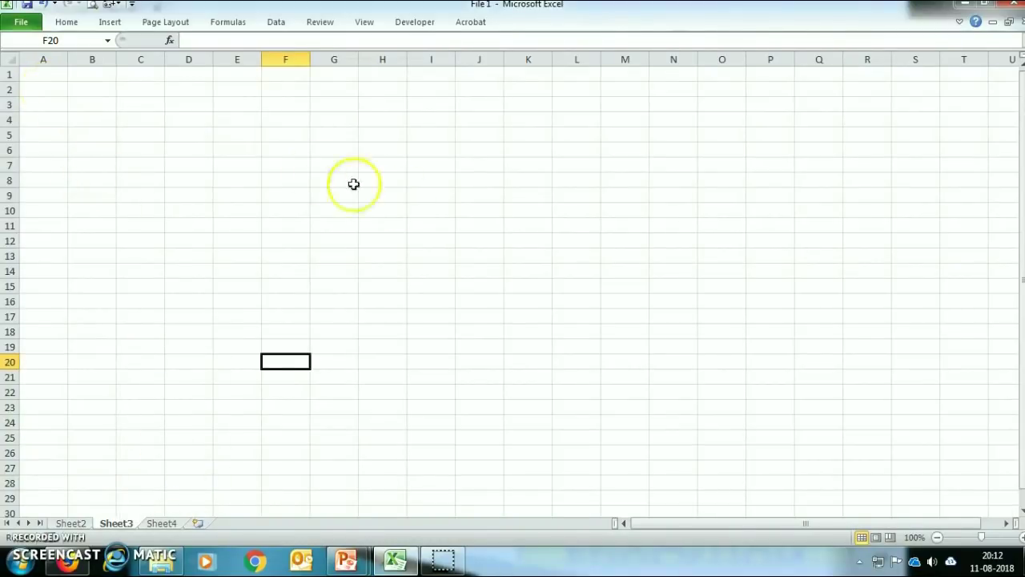
{"action": "left_click_drag", "start_coordinate": [578, 344], "coordinate": [145, 146]}
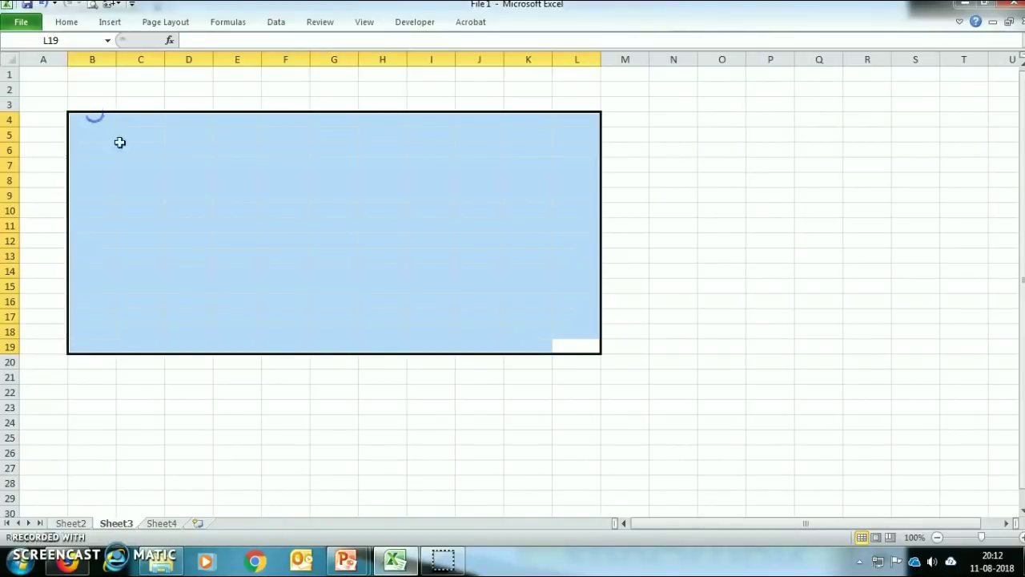
{"action": "left_click", "coordinate": [299, 390]}
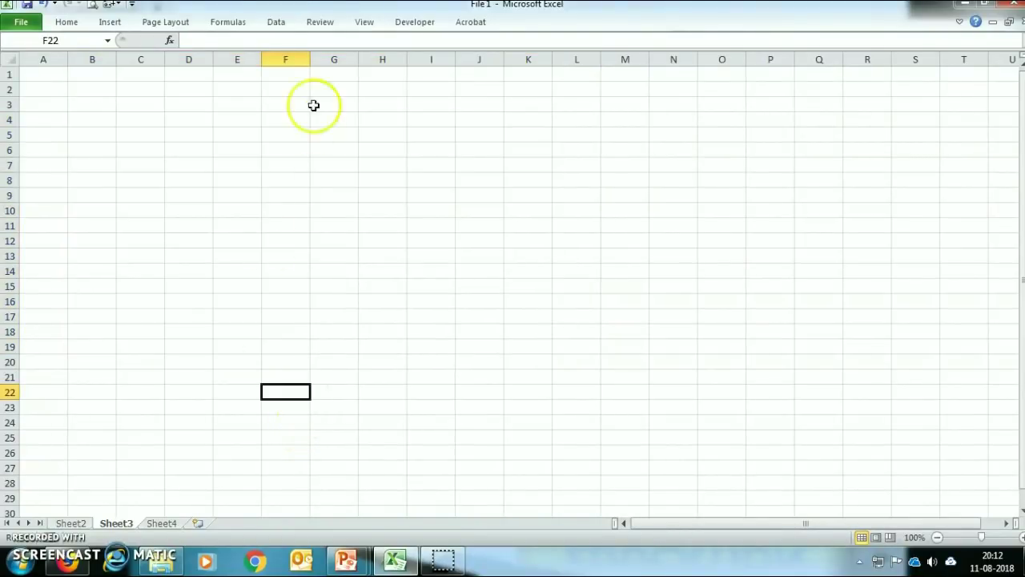
Protect the workbook structure from the Review tab with a password, re-entered to confirm
{"action": "left_click", "coordinate": [319, 24]}
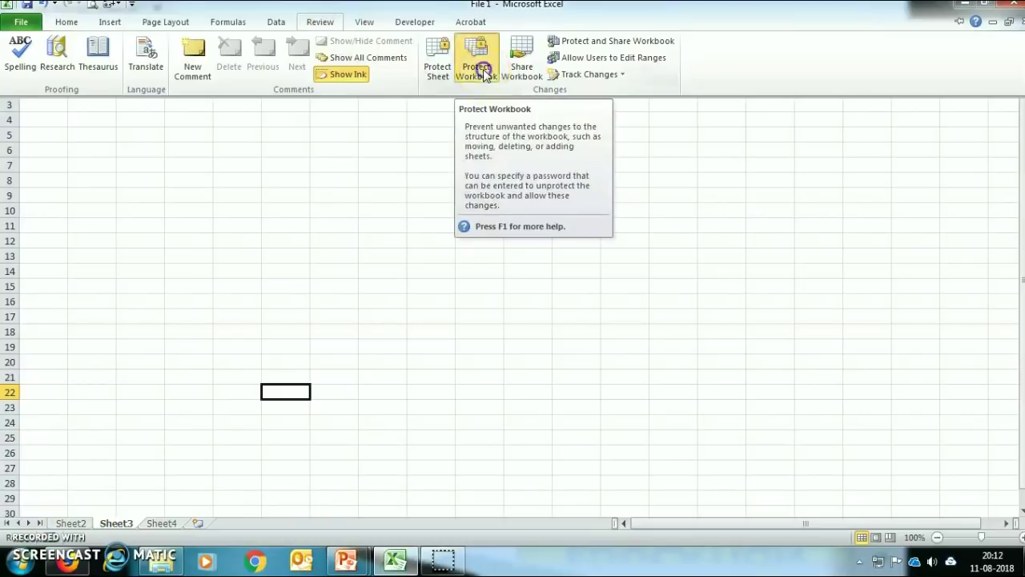
{"action": "left_click", "coordinate": [484, 75]}
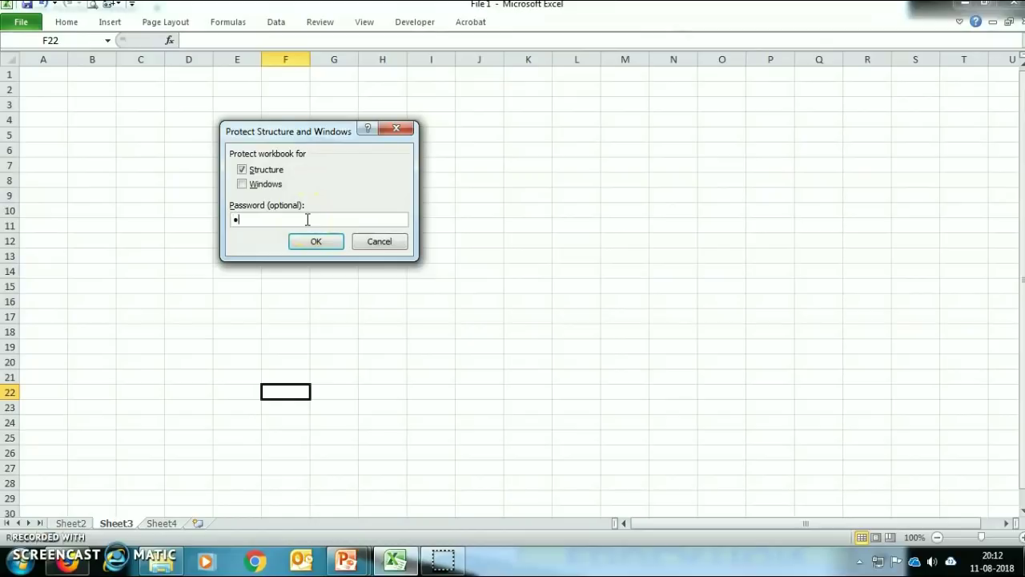
{"action": "left_click", "coordinate": [312, 242]}
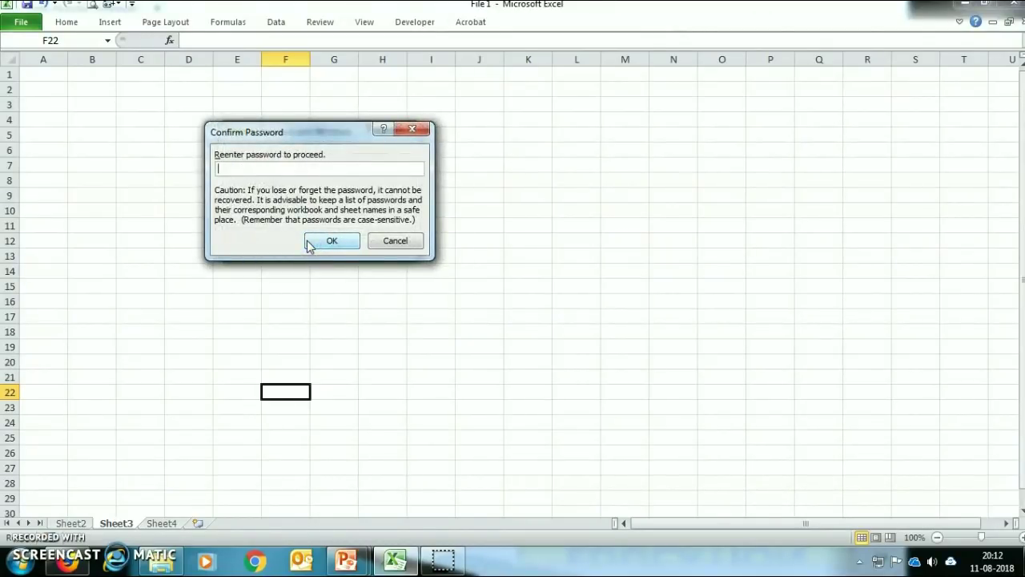
{"action": "type", "text": "12345"}
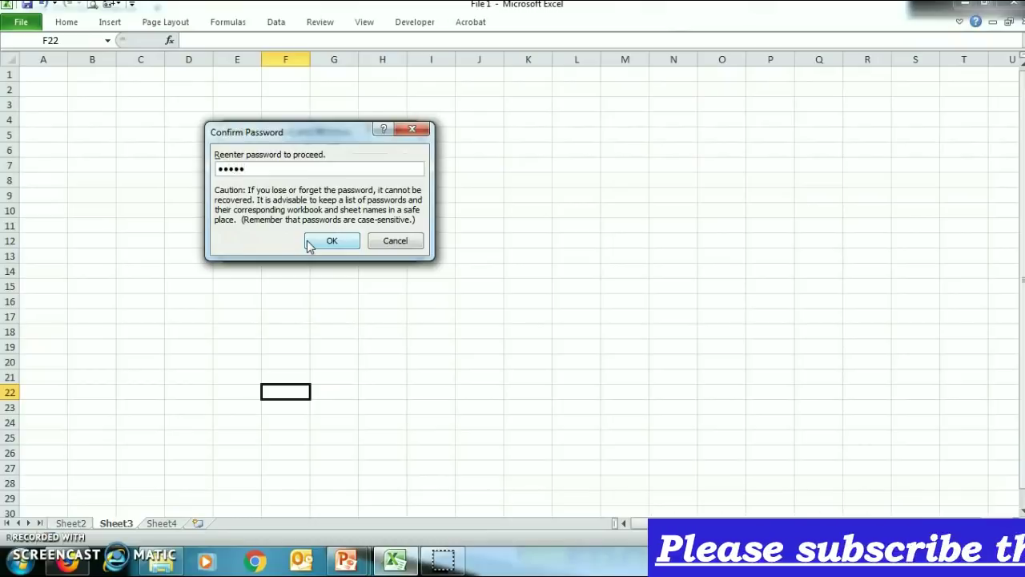
{"action": "left_click", "coordinate": [310, 243]}
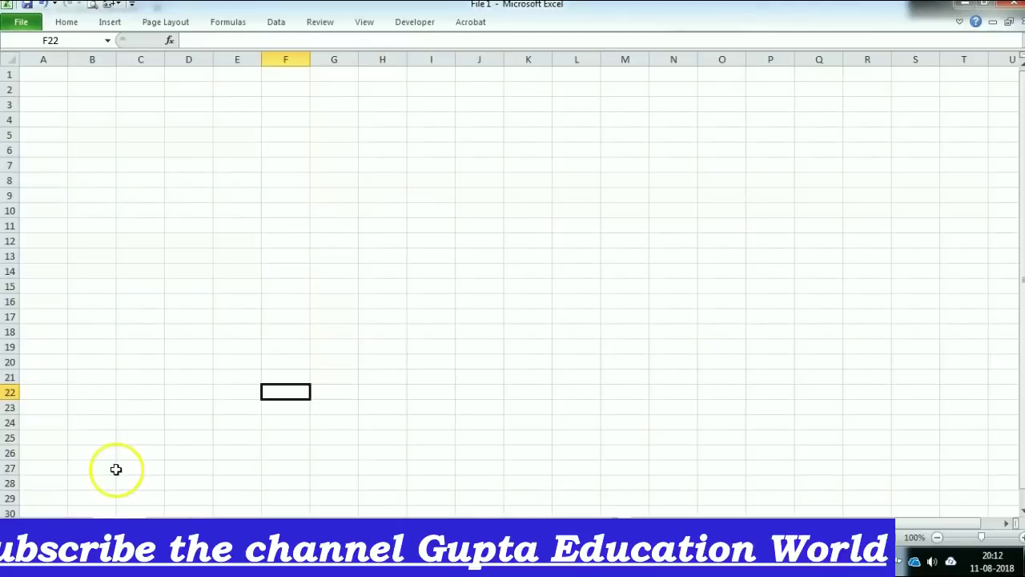
Check that sheet-tab actions are greyed out, then close Excel saving File 1
{"action": "right_click", "coordinate": [114, 521]}
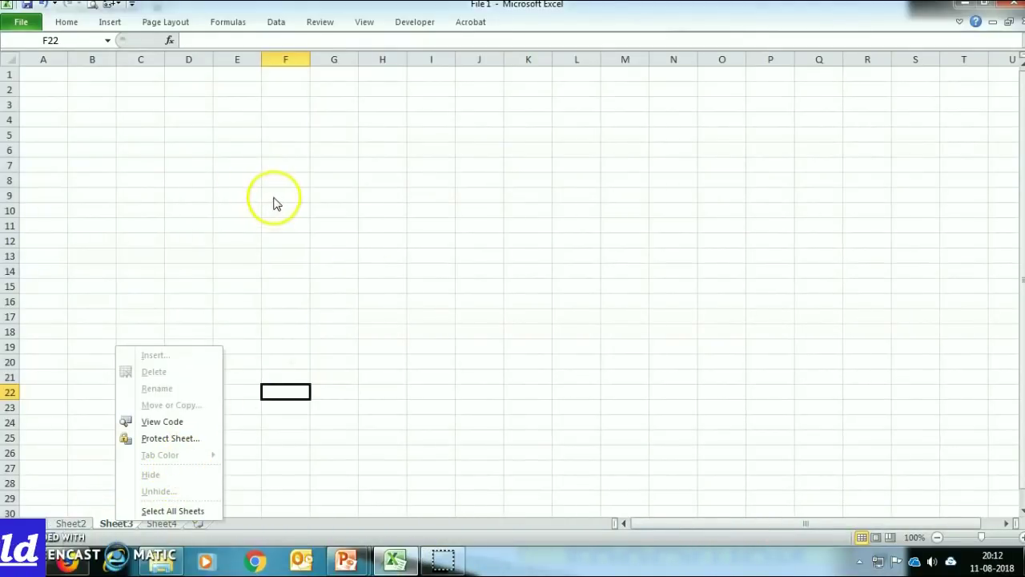
{"action": "left_click", "coordinate": [281, 242]}
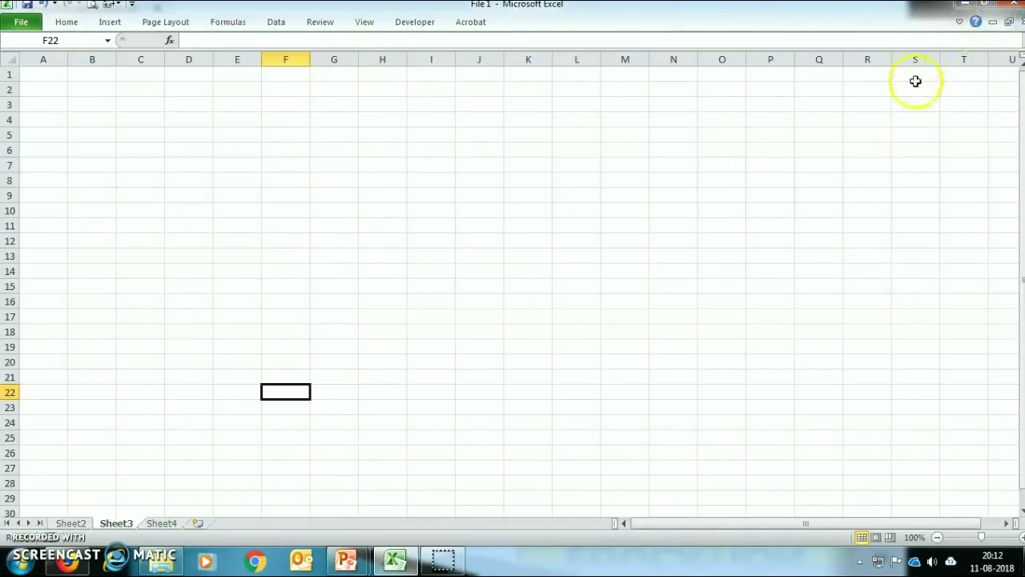
{"action": "left_click", "coordinate": [1013, 8]}
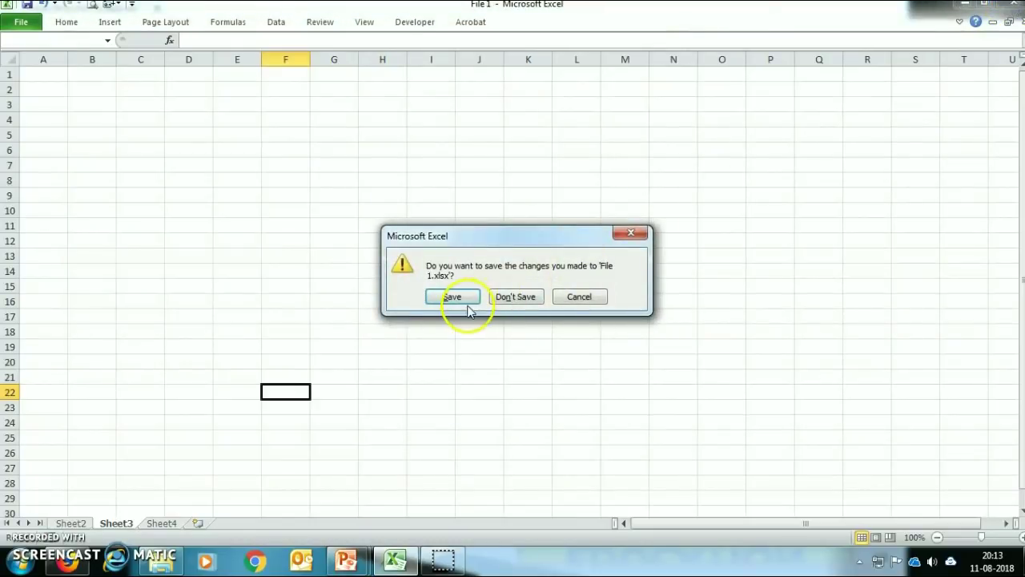
{"action": "left_click", "coordinate": [453, 297]}
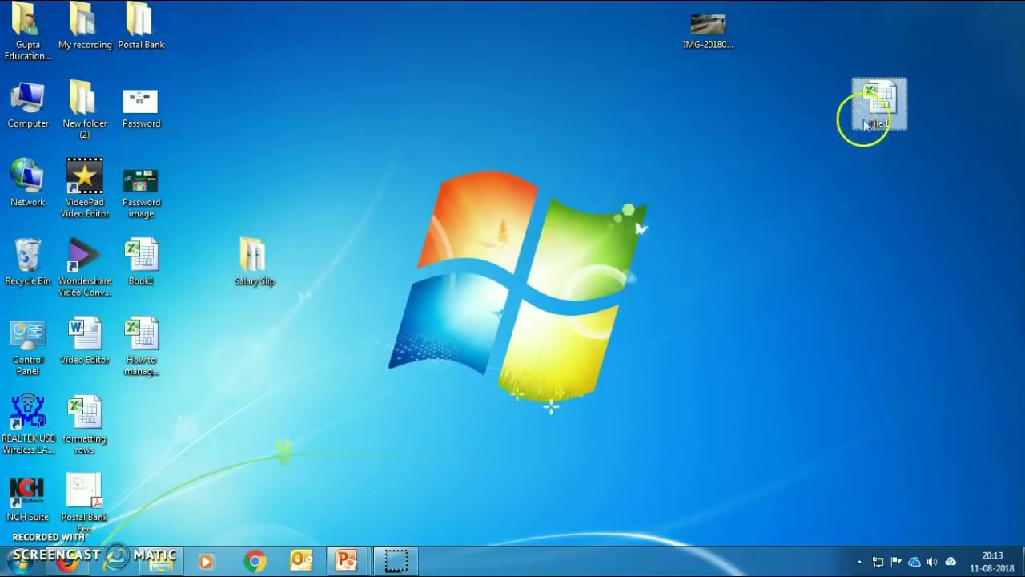
Reopen File 1 from the desktop by entering its password to open
{"action": "double_click", "coordinate": [878, 102]}
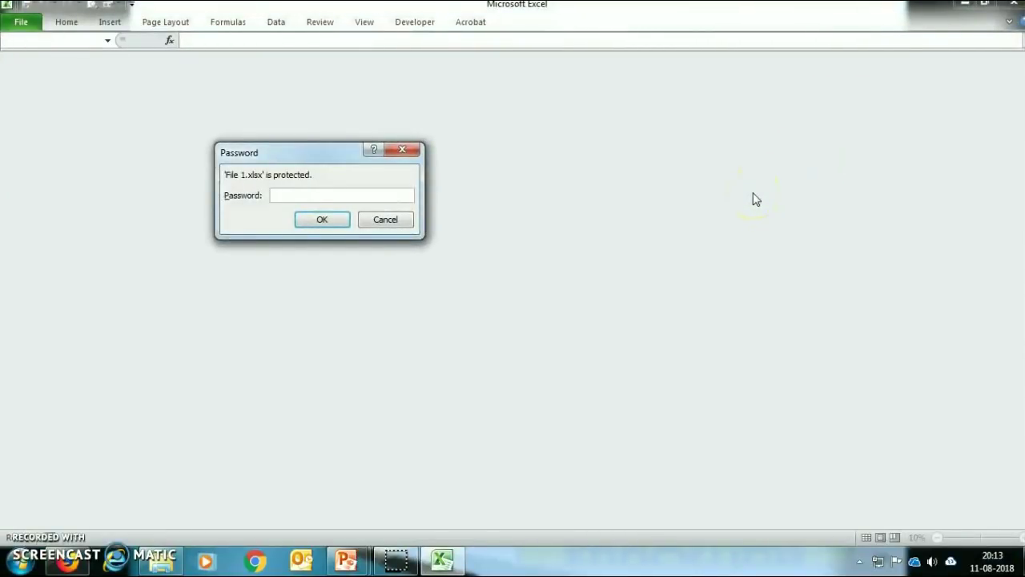
{"action": "type", "text": "123456"}
{"action": "key", "text": "Return"}
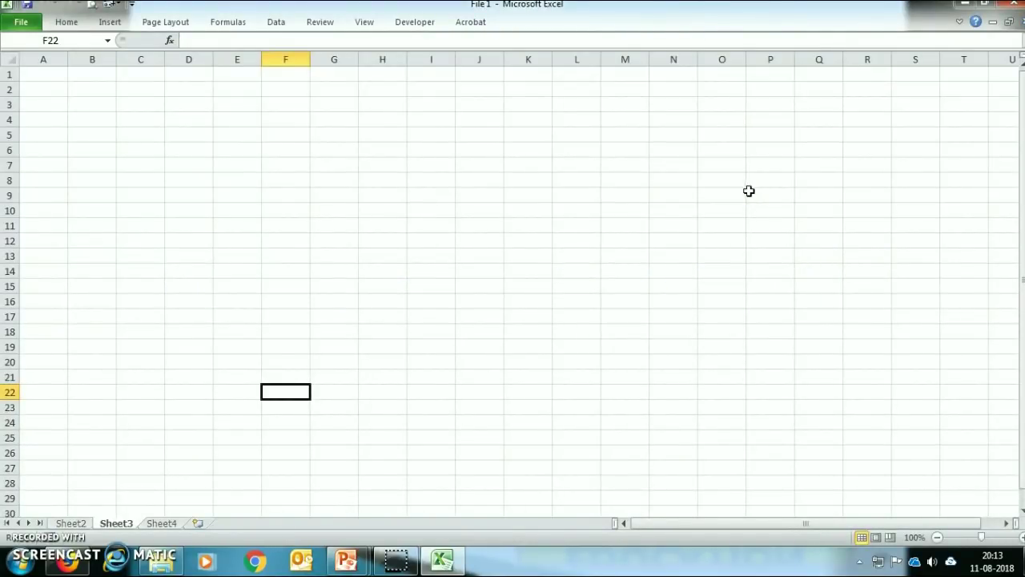
{"action": "left_click_drag", "start_coordinate": [41, 89], "coordinate": [622, 391]}
{"action": "left_click", "coordinate": [753, 422]}
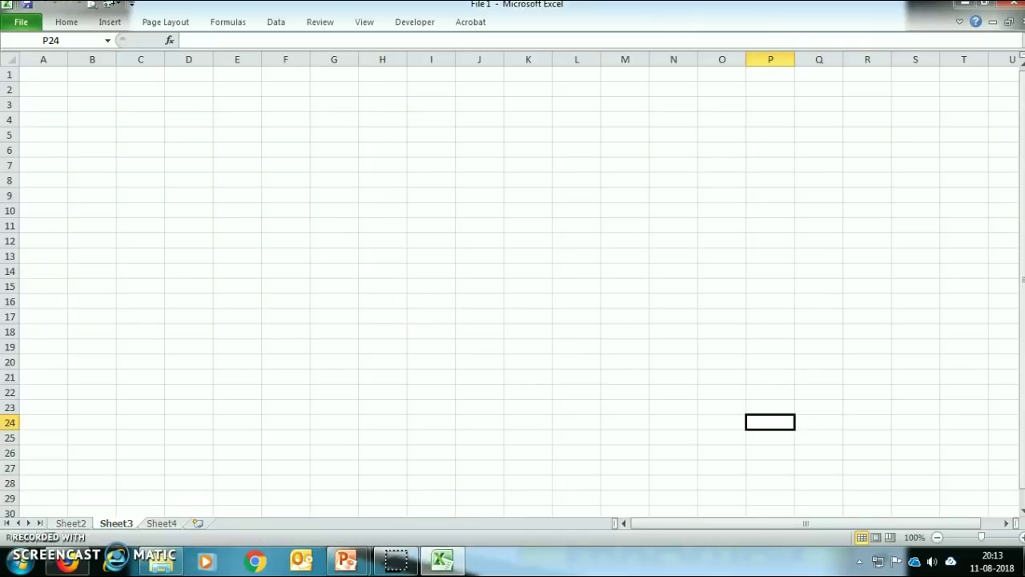
Remove the workbook structure protection by entering its password in Unprotect Workbook
{"action": "left_click", "coordinate": [324, 24]}
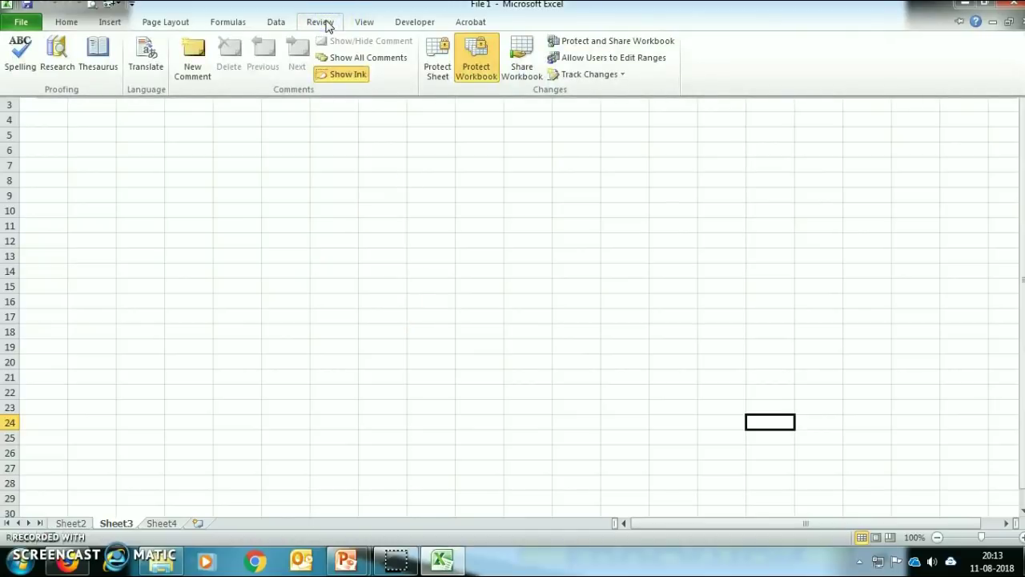
{"action": "left_click", "coordinate": [477, 61]}
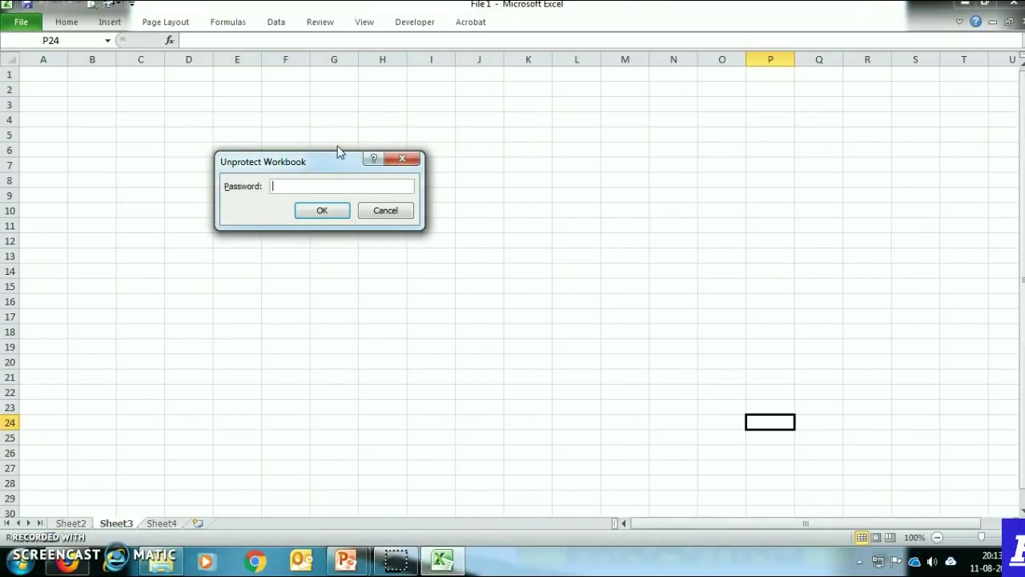
{"action": "type", "text": "12345"}
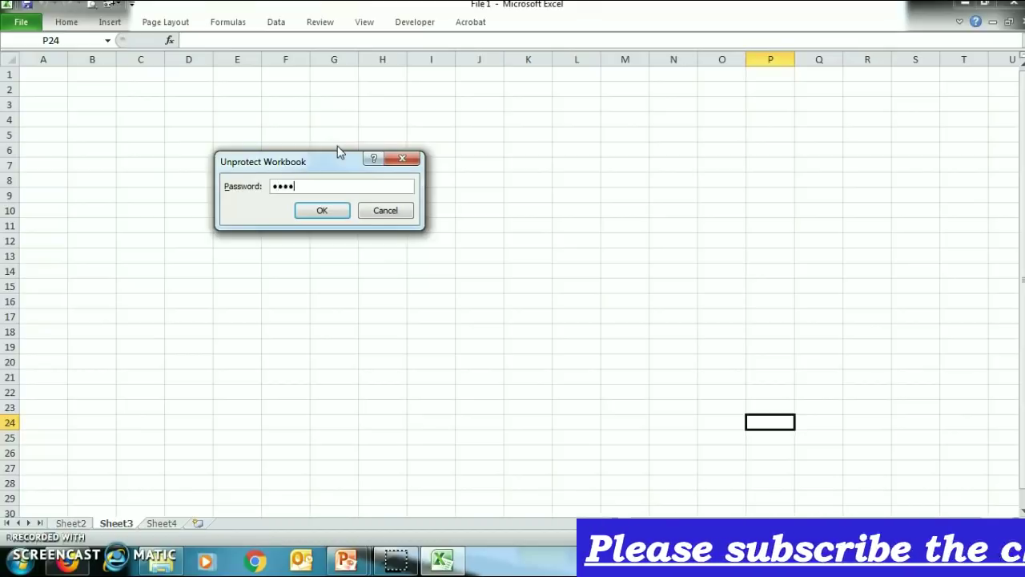
{"action": "left_click", "coordinate": [323, 212]}
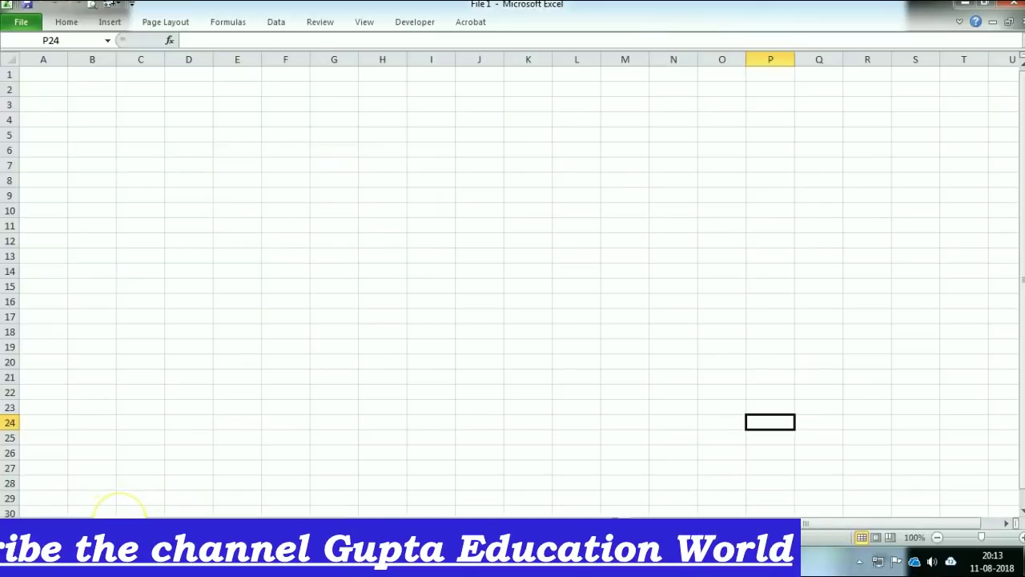
Unhide Sheet1 from the sheet-tab menu to bring back the password table
{"action": "right_click", "coordinate": [119, 522]}
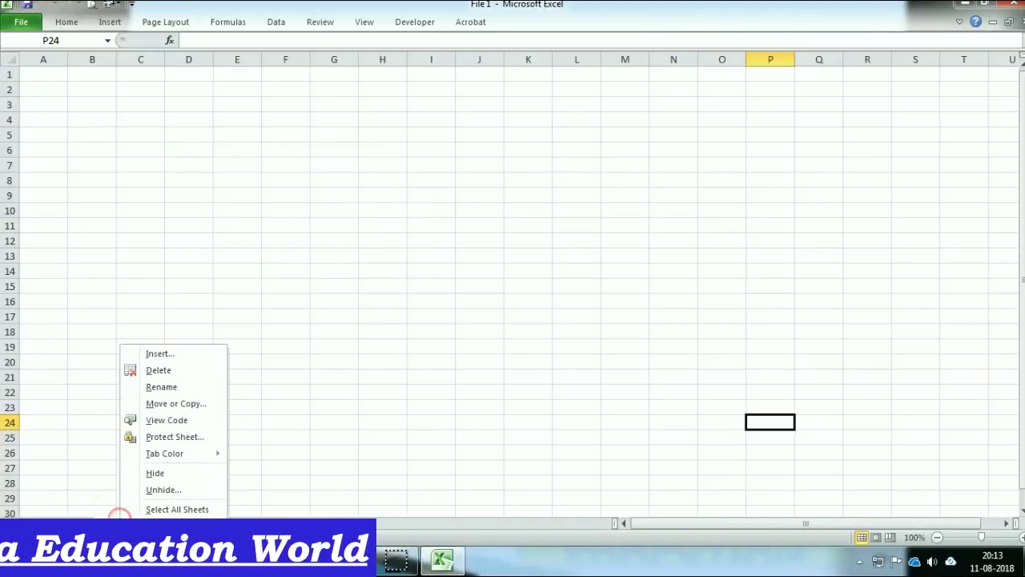
{"action": "left_click", "coordinate": [186, 490]}
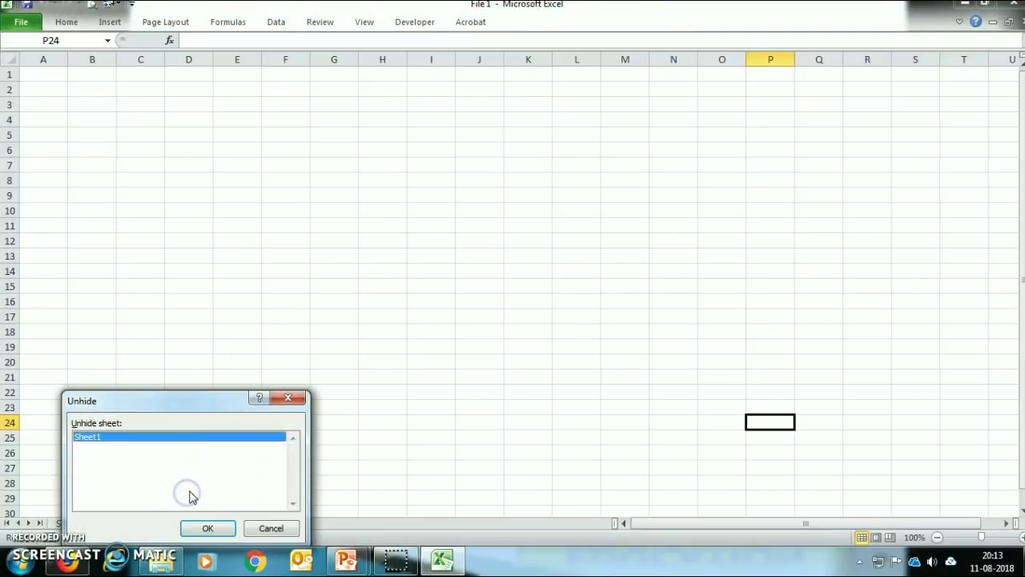
{"action": "left_click", "coordinate": [206, 526]}
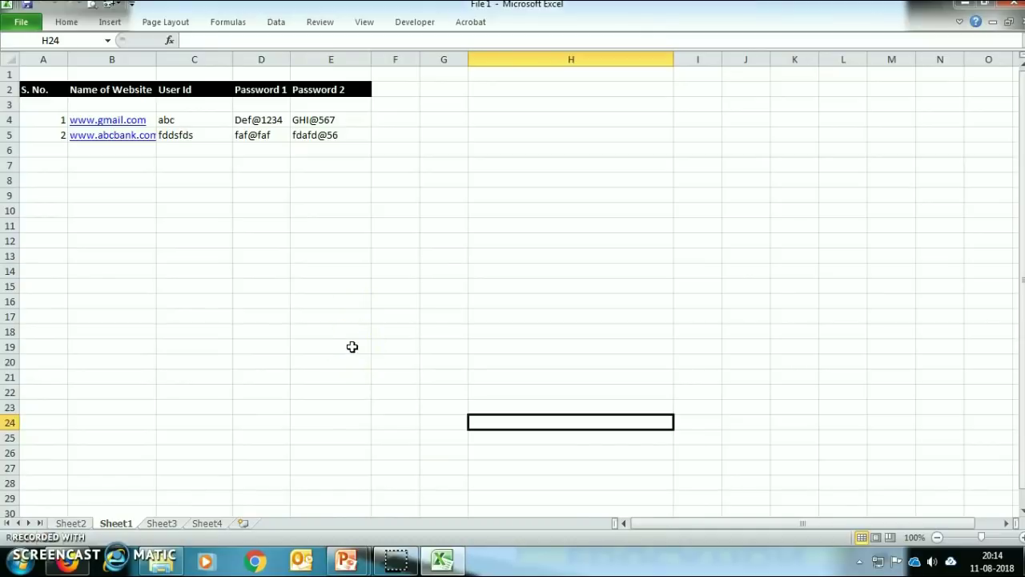
Switch to Sheet4 and select its heading in cell A1
{"action": "left_click", "coordinate": [210, 522]}
{"action": "left_click", "coordinate": [161, 74]}
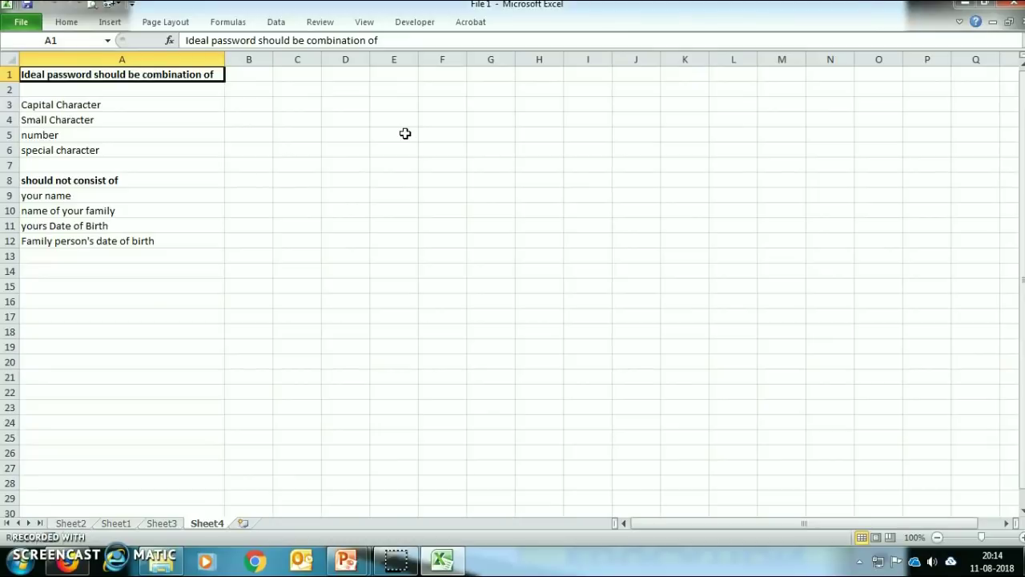
{"action": "left_click", "coordinate": [416, 134]}
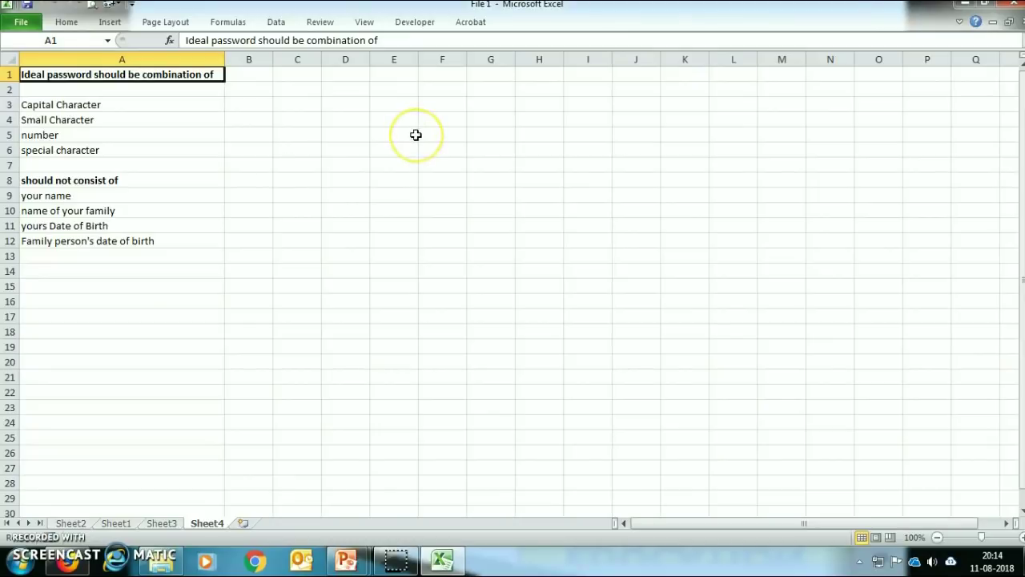